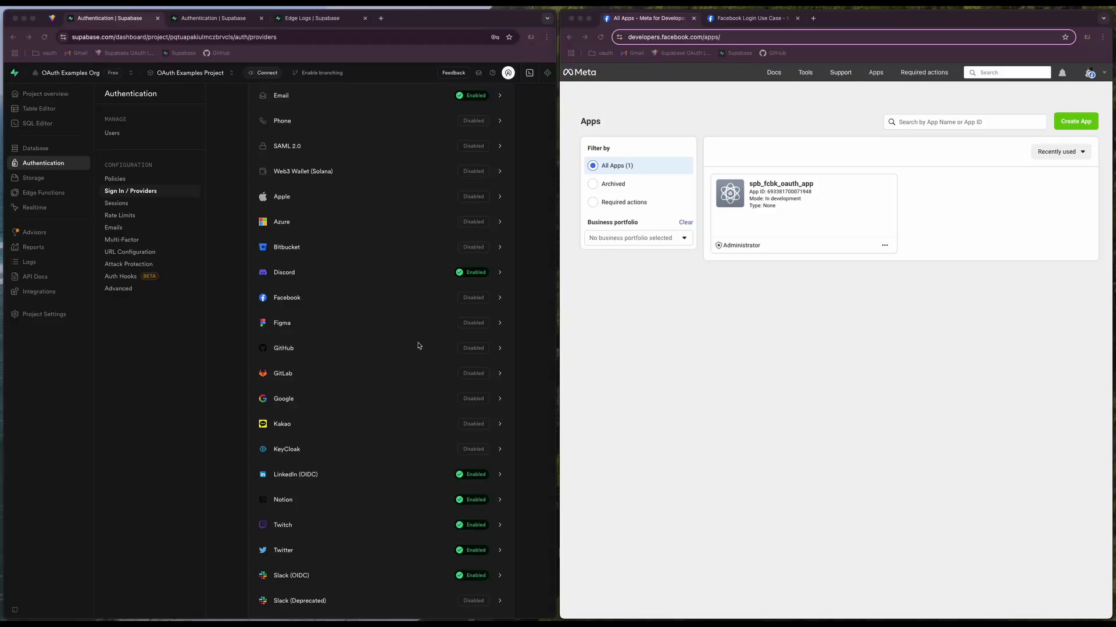
Open Supabase's Facebook provider settings and start creating a new Meta app
click(348, 303)
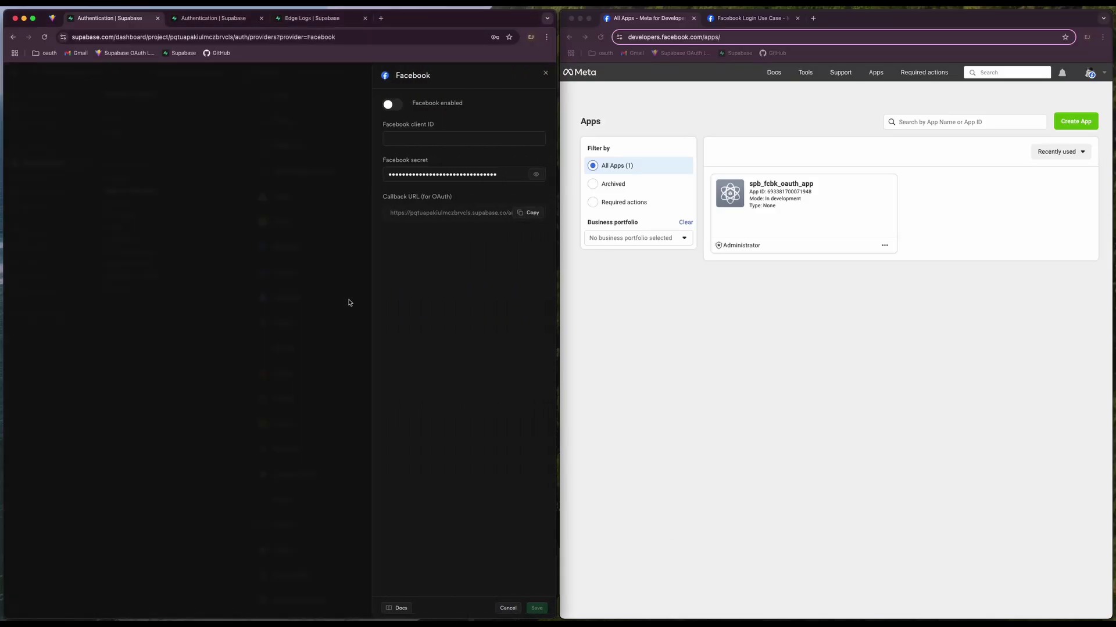
click(1076, 121)
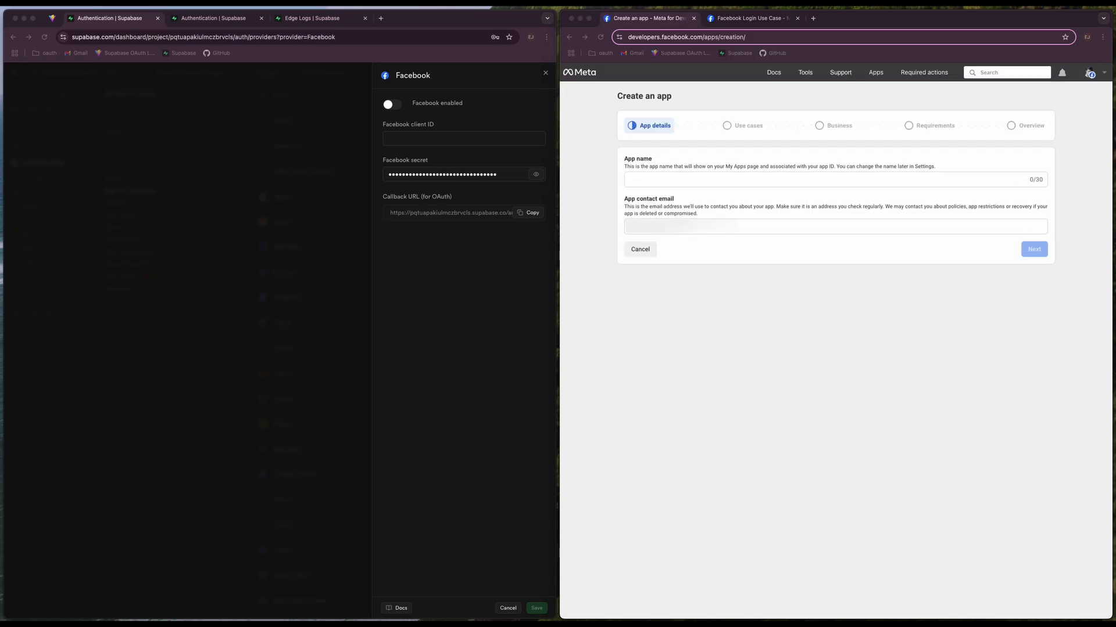
Create Meta app spb_fcbk_oauth_app_temp with Facebook Login, no business portfolio, and open its dashboard
click(647, 180)
text(spb_fcbk_oauth_app_temp)
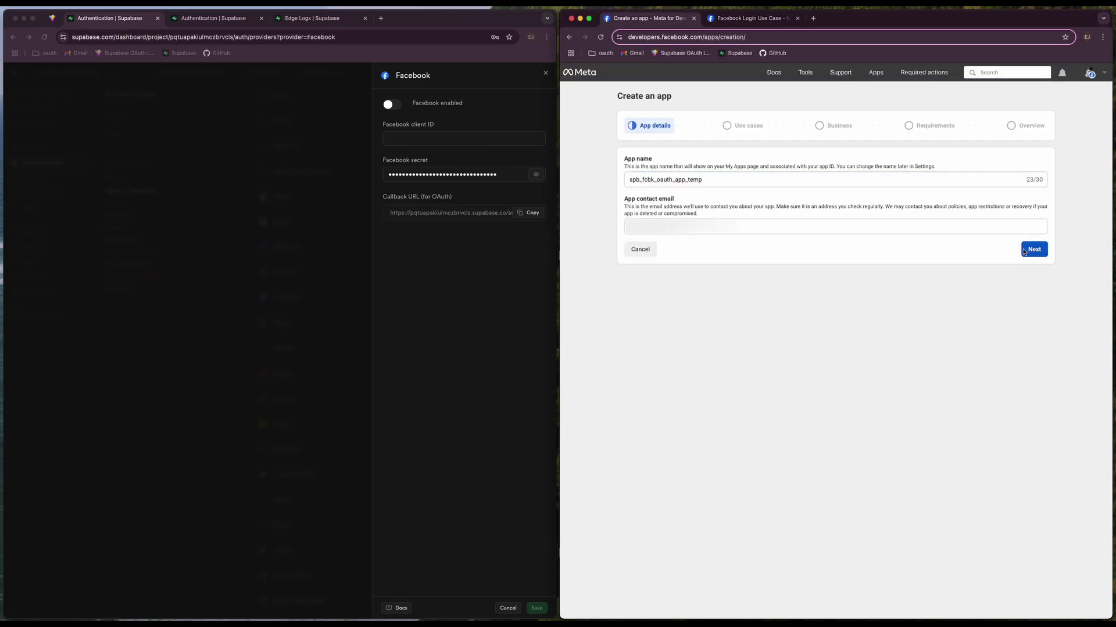
click(1033, 249)
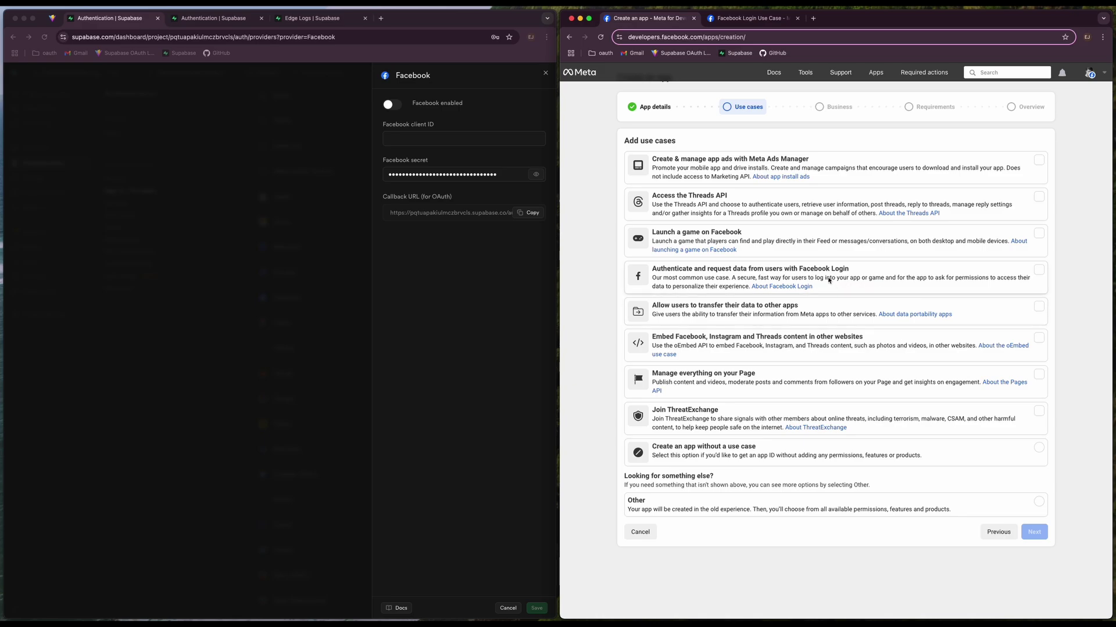
click(707, 279)
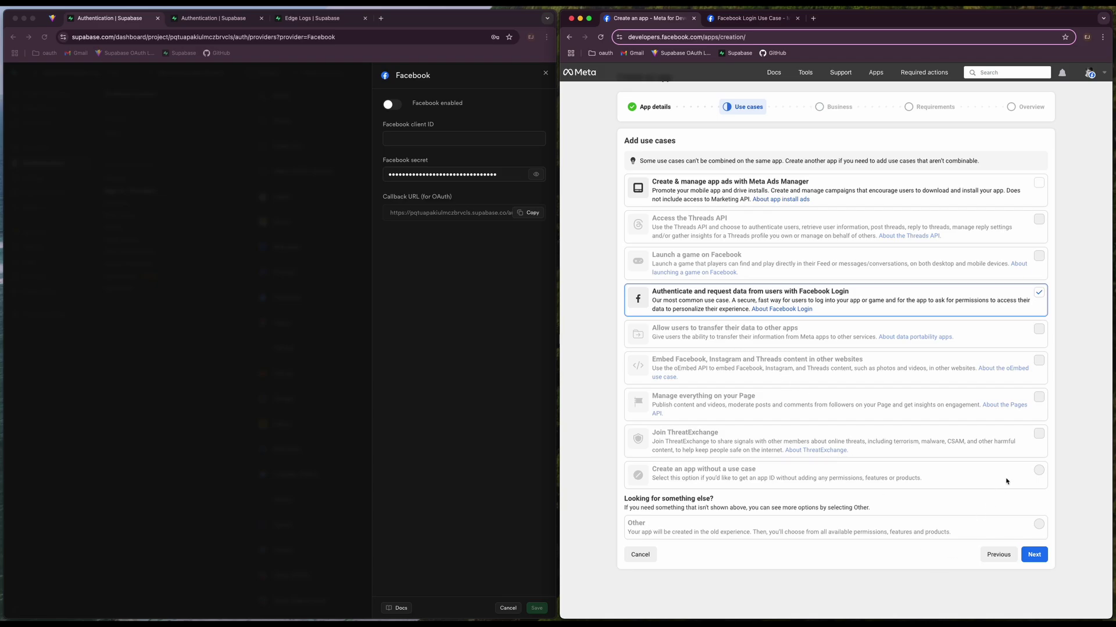
click(1044, 560)
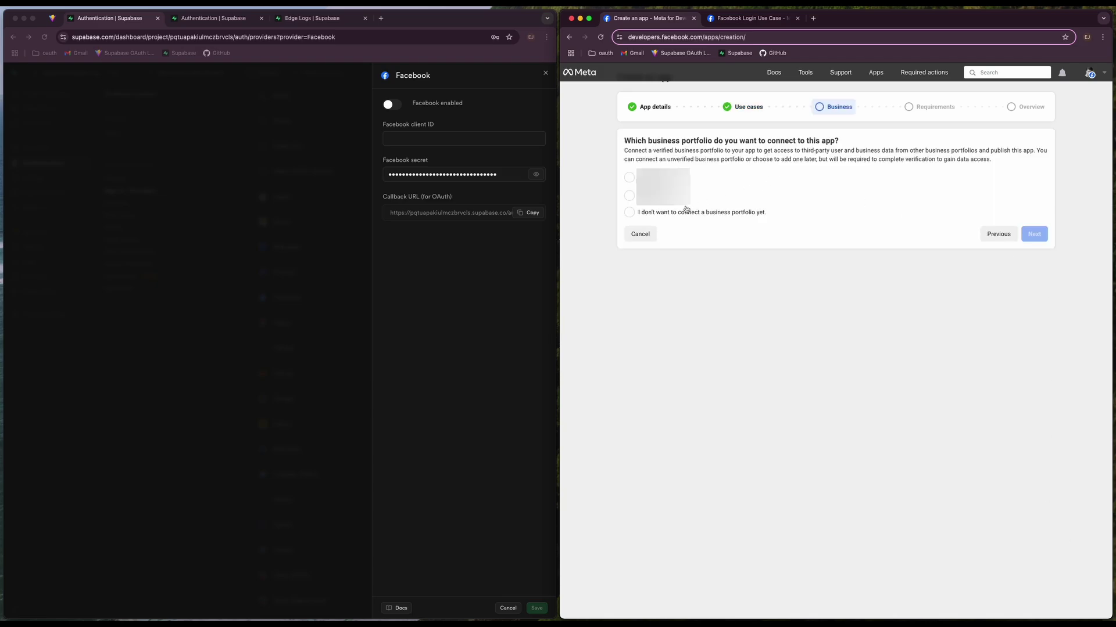
click(680, 213)
click(1033, 233)
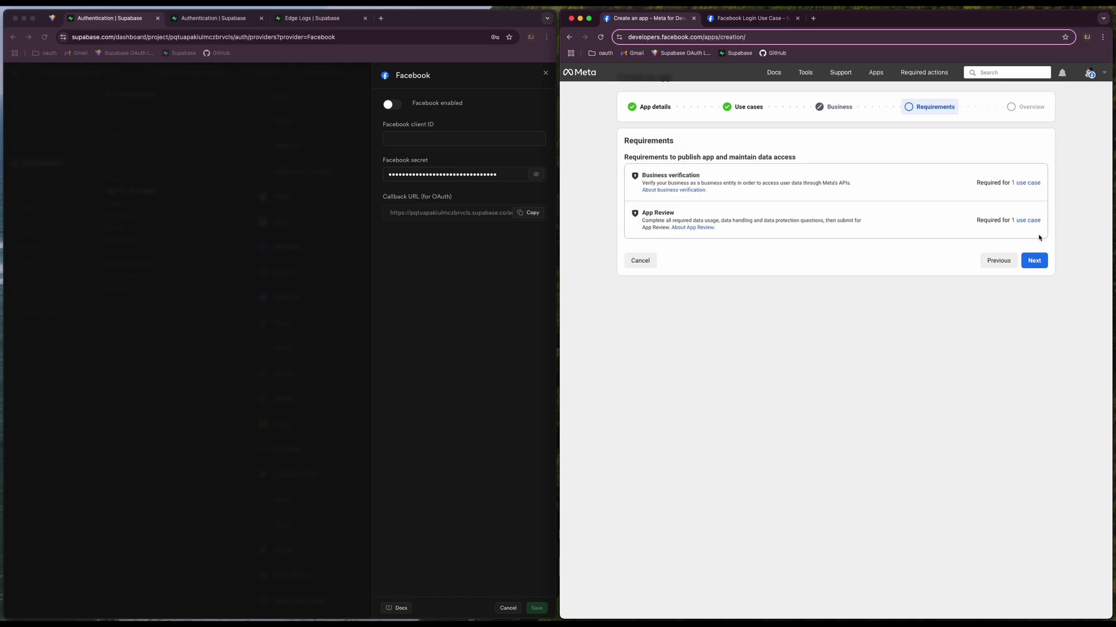
click(1035, 259)
click(1017, 451)
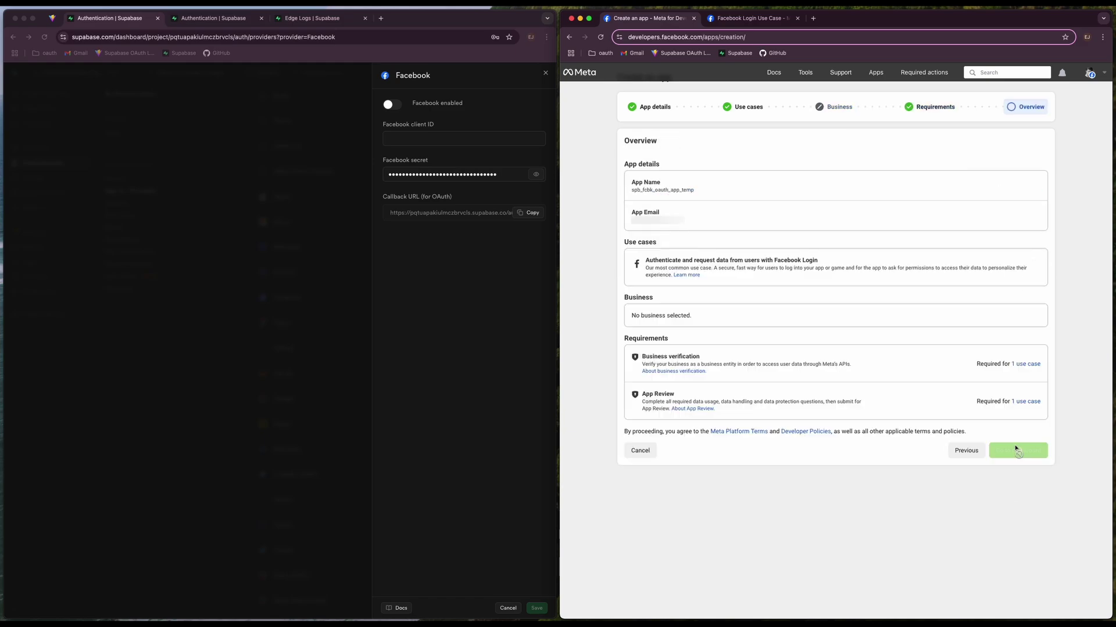
Grant the email permission in the Facebook Login use case, alongside public_profile
click(586, 159)
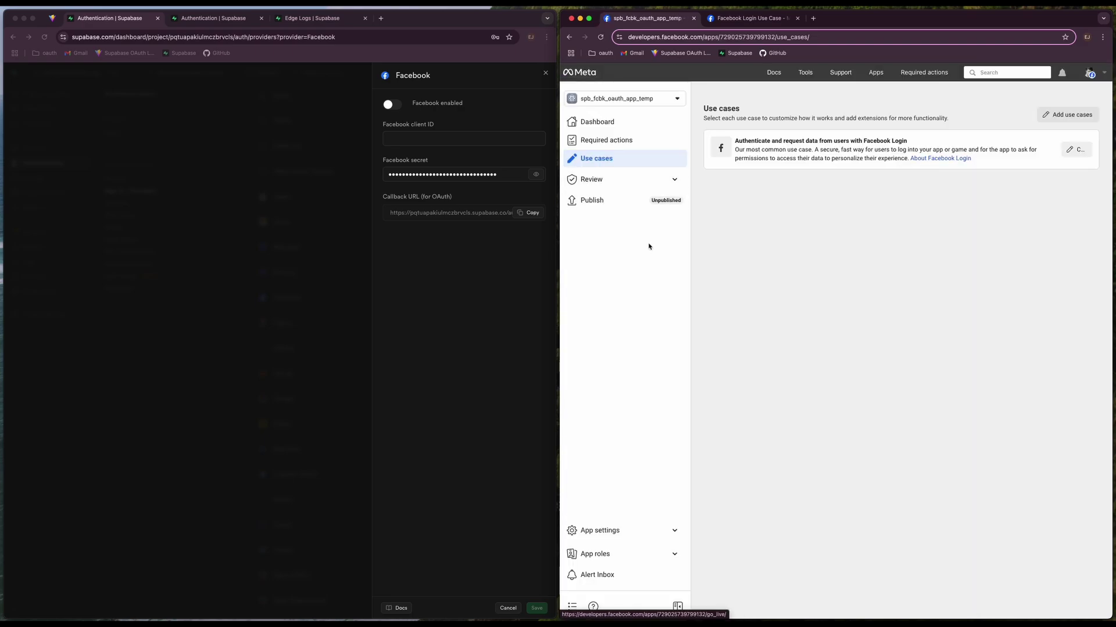
click(1073, 150)
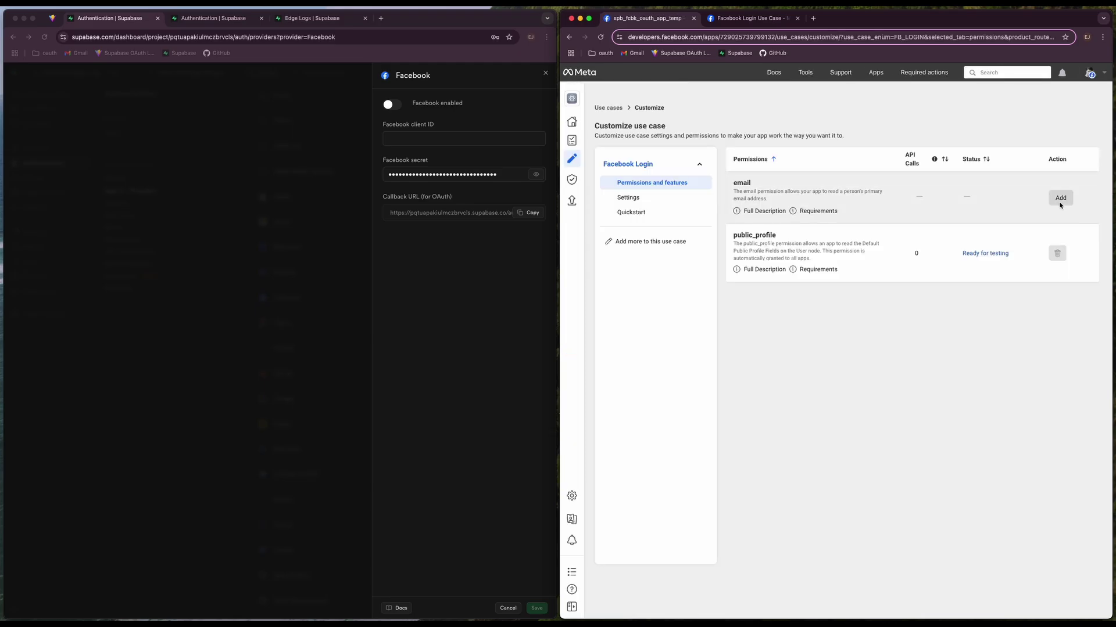
click(1060, 197)
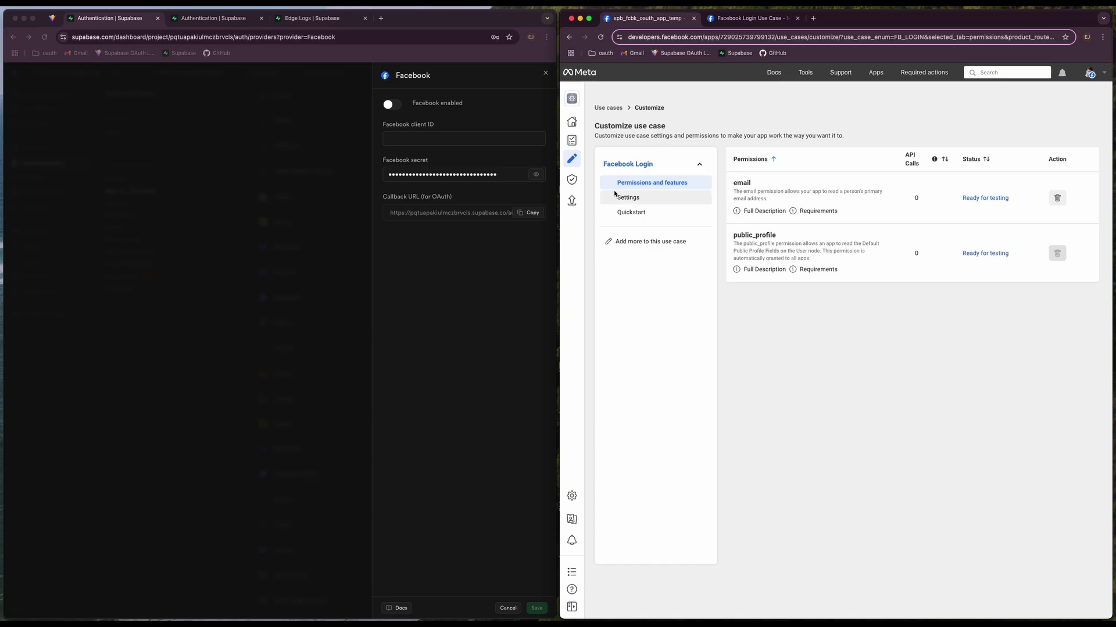
Save the Supabase callback URL under Valid OAuth Redirect URIs in Facebook Login settings
click(630, 203)
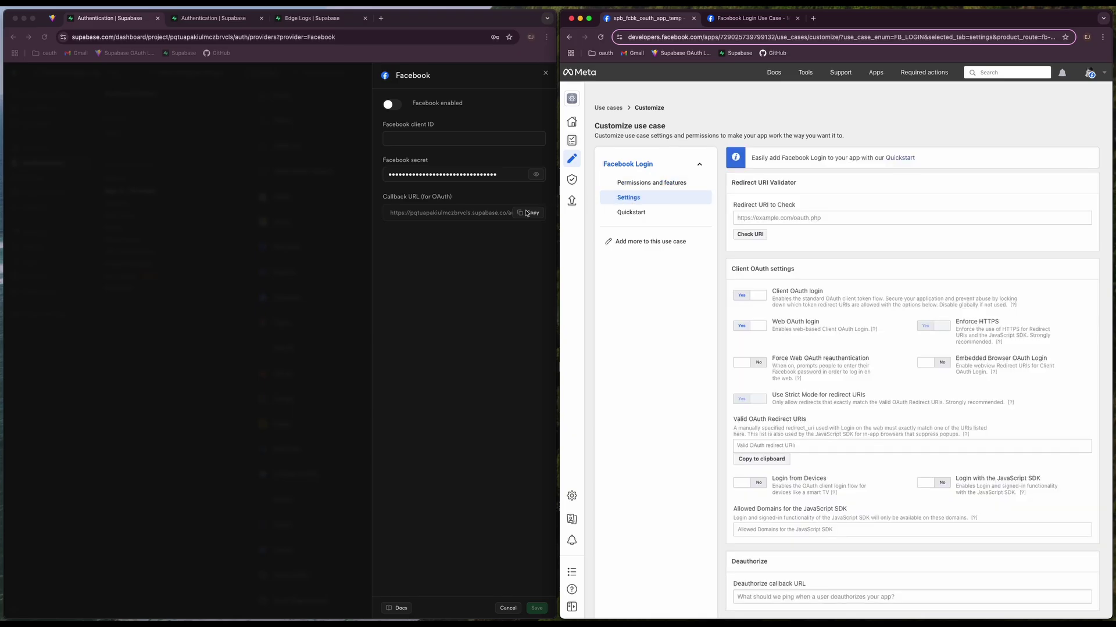
click(534, 213)
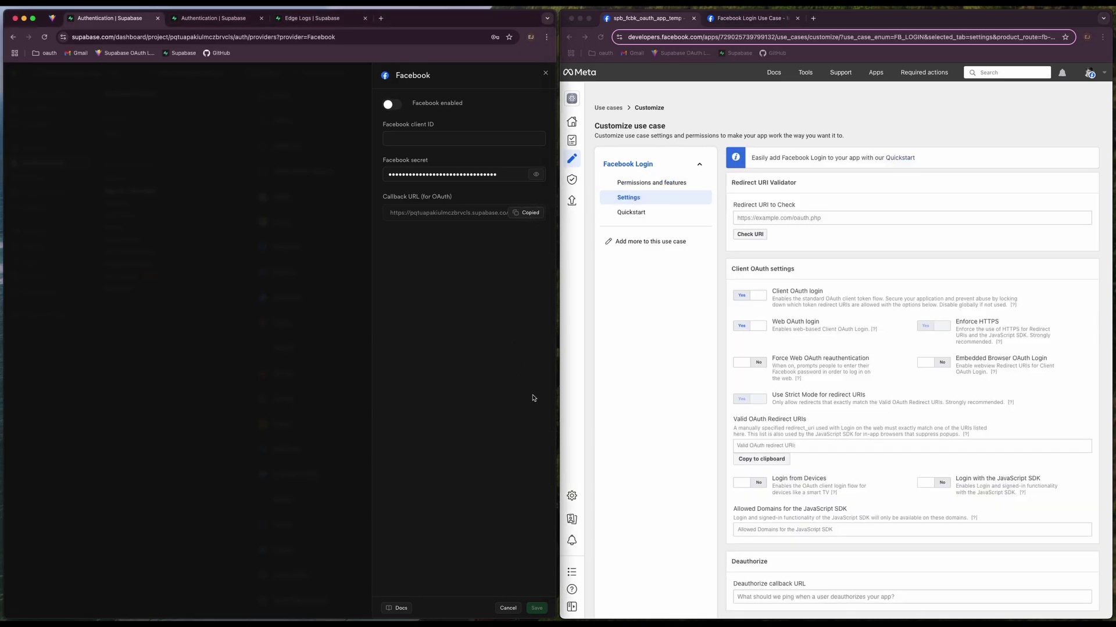
scroll(766, 439, down, 1)
click(801, 411)
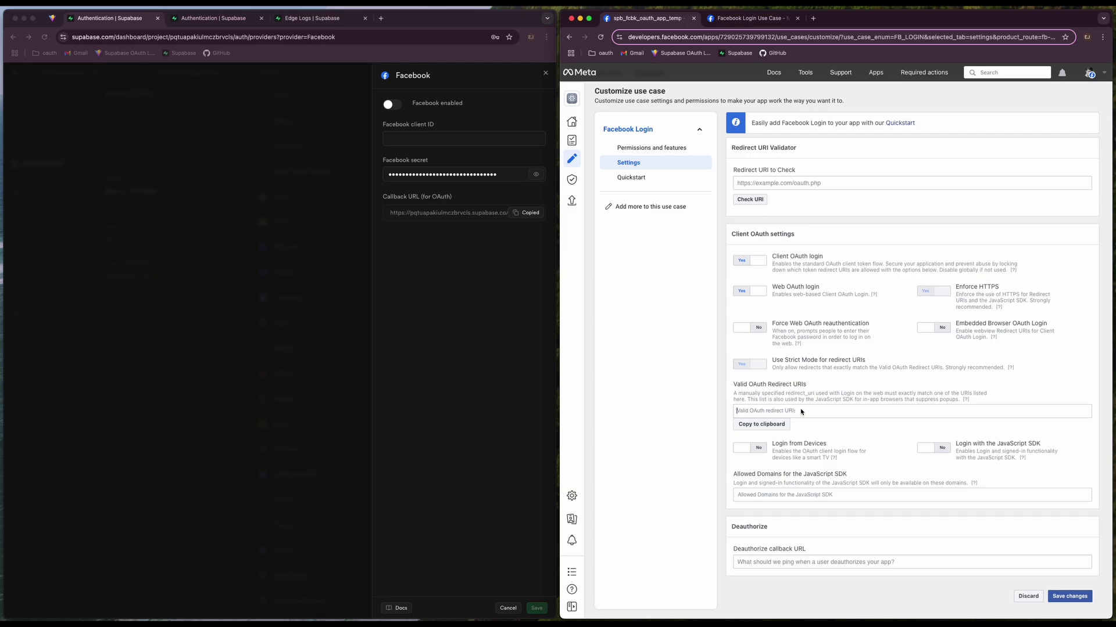
key(super+v)
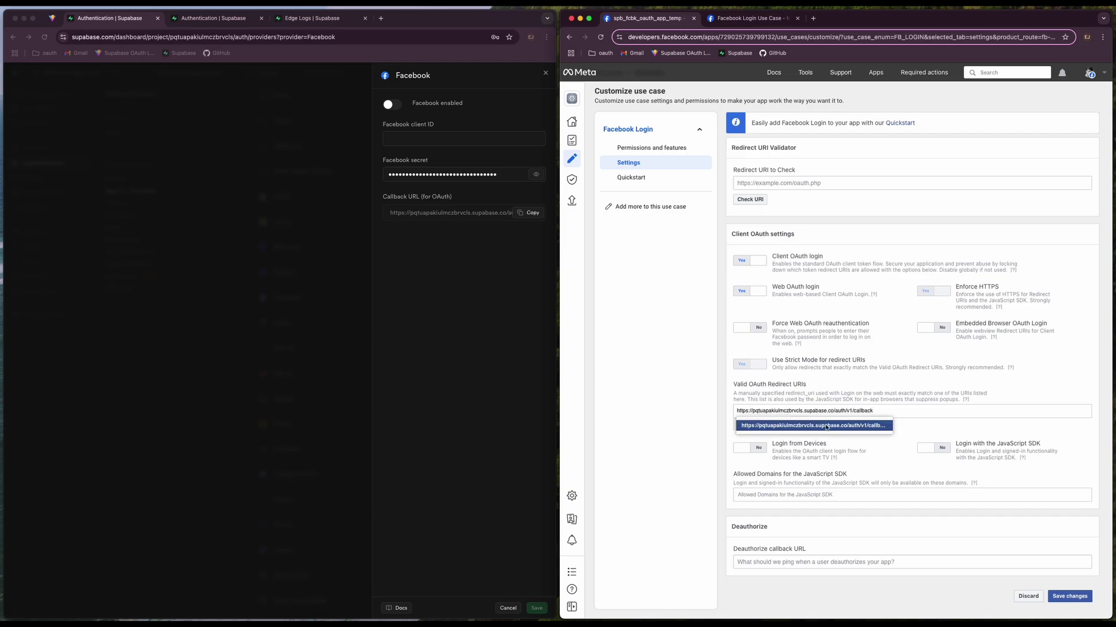
key(Return)
scroll(960, 506, down, 1)
click(1077, 587)
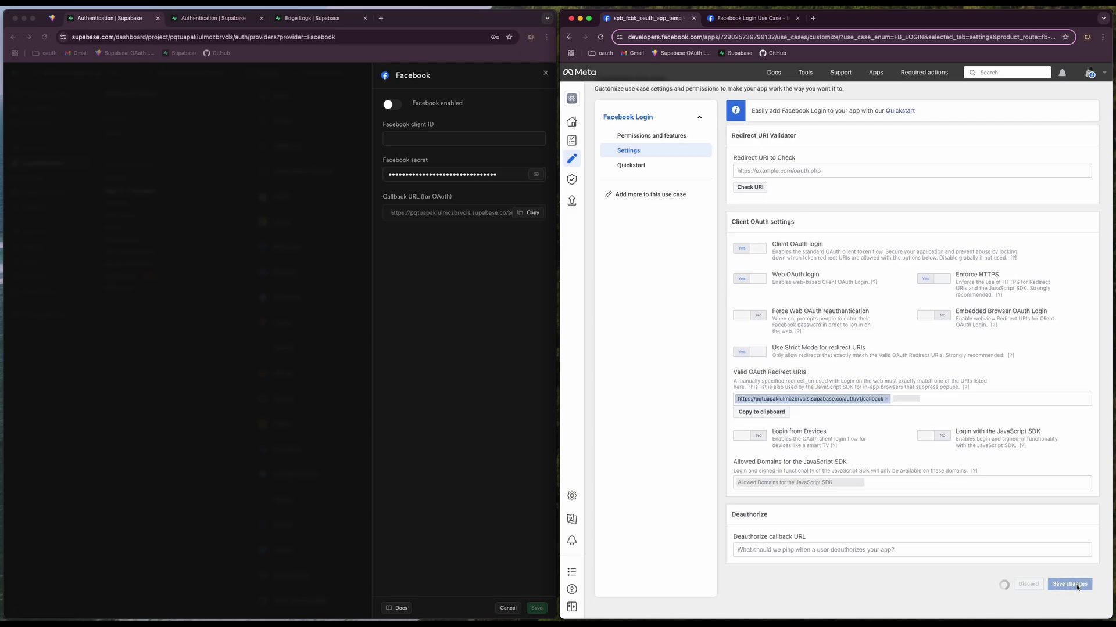
Validate the callback URL with the Redirect URI checker
click(789, 220)
key(super+v)
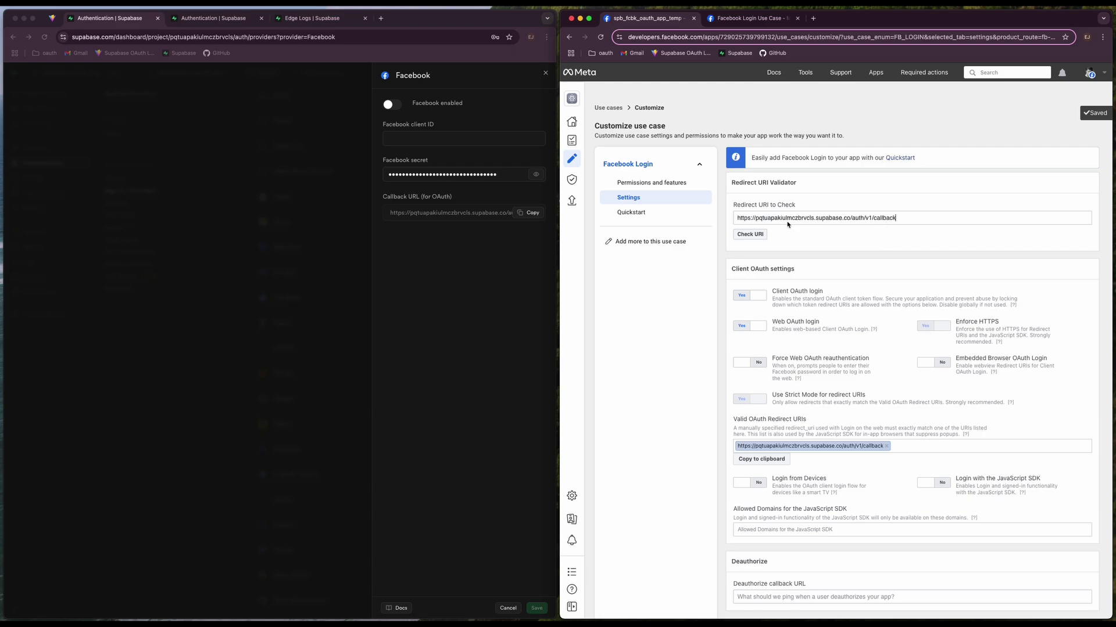
click(758, 234)
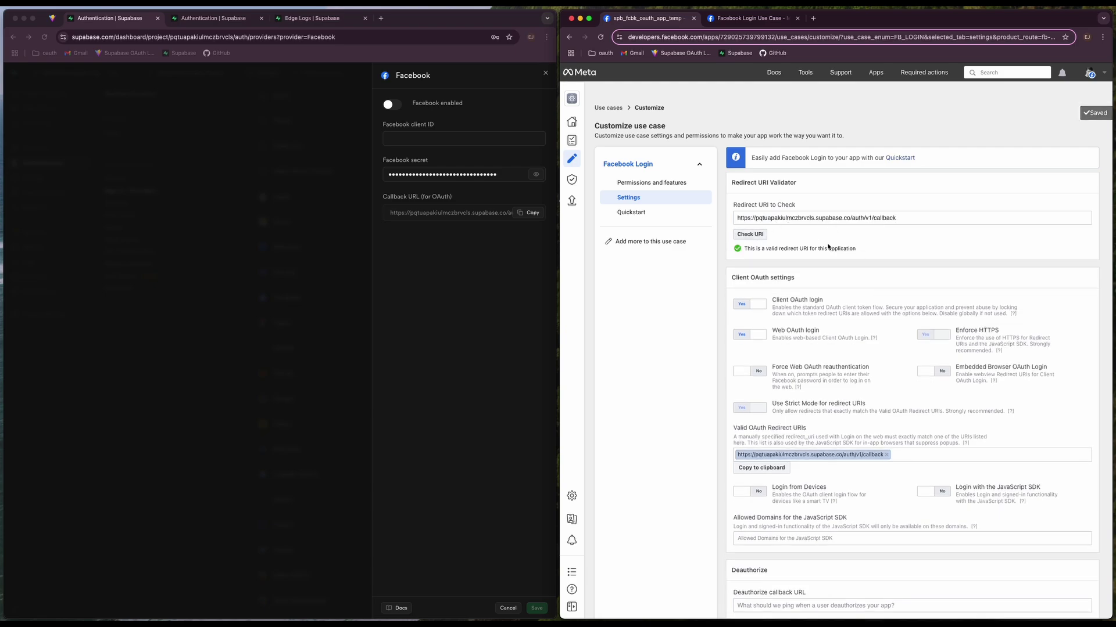
scroll(869, 249, down, 1)
scroll(869, 248, up, 1)
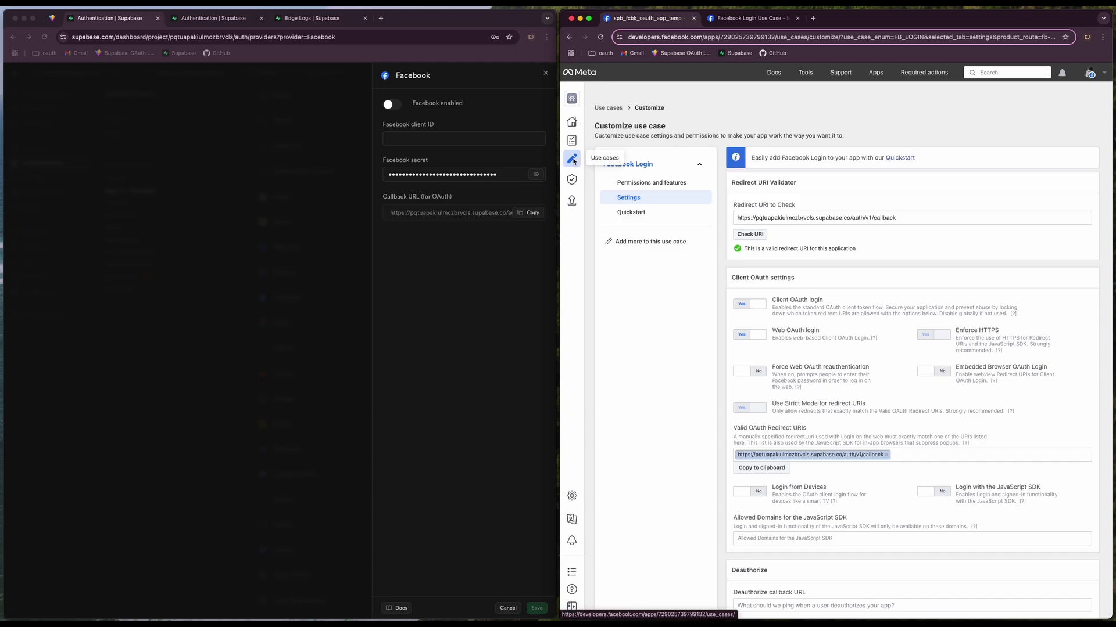
Copy the Meta App ID into Supabase's Facebook client ID field
click(593, 523)
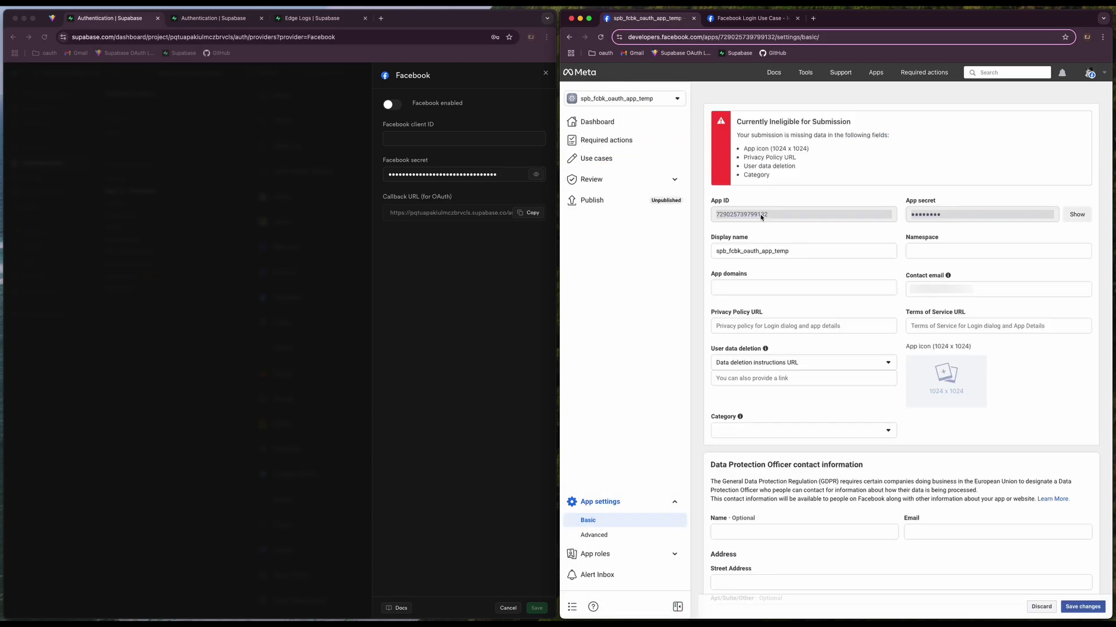
double_click(761, 215)
click(394, 142)
key(super+v)
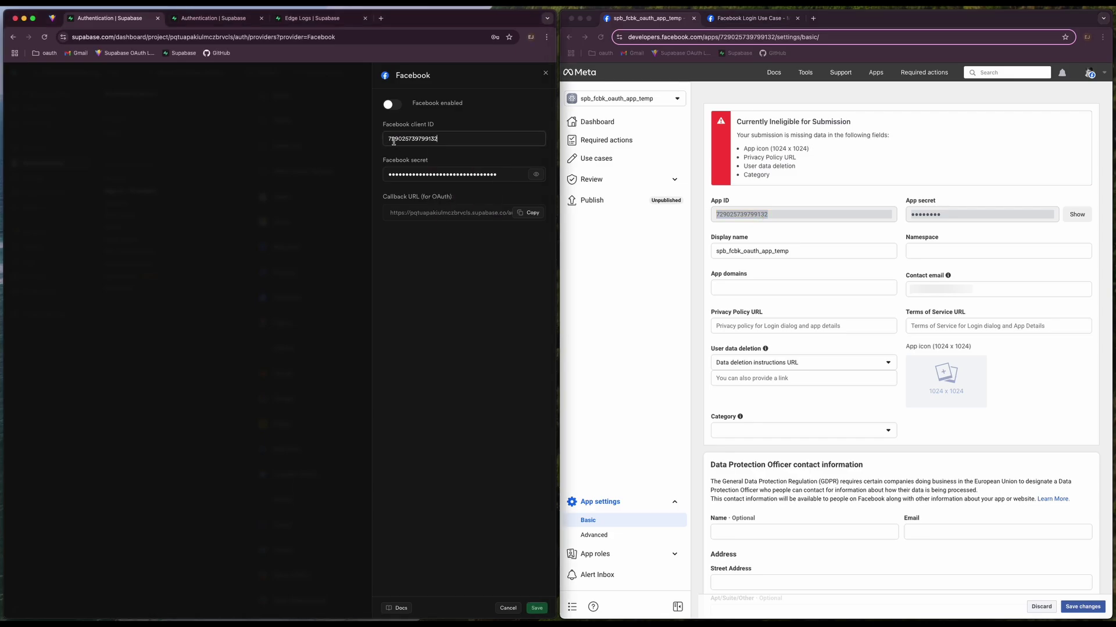
Copy the App secret into Facebook secret, enable the provider and save
click(1077, 215)
double_click(959, 215)
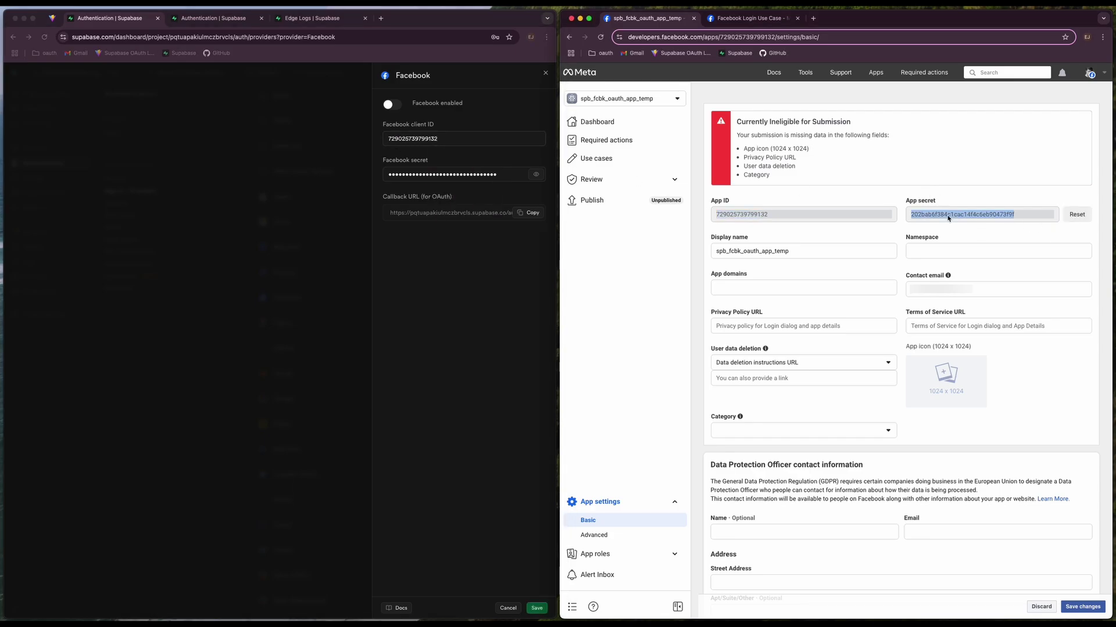
key(super+c)
click(458, 177)
key(super+v)
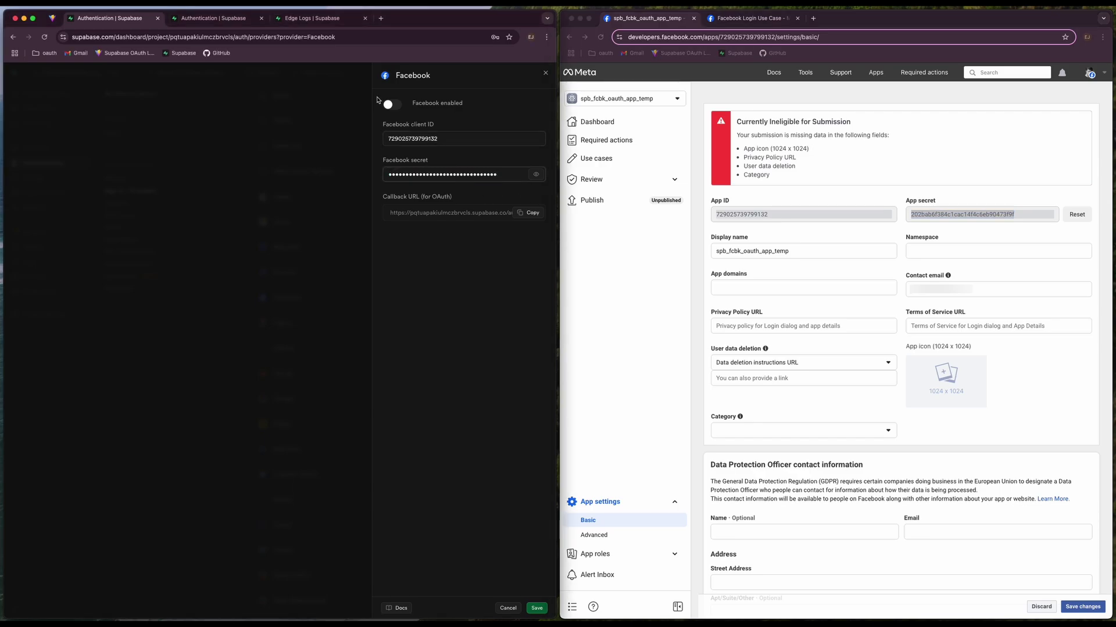
click(388, 103)
click(535, 609)
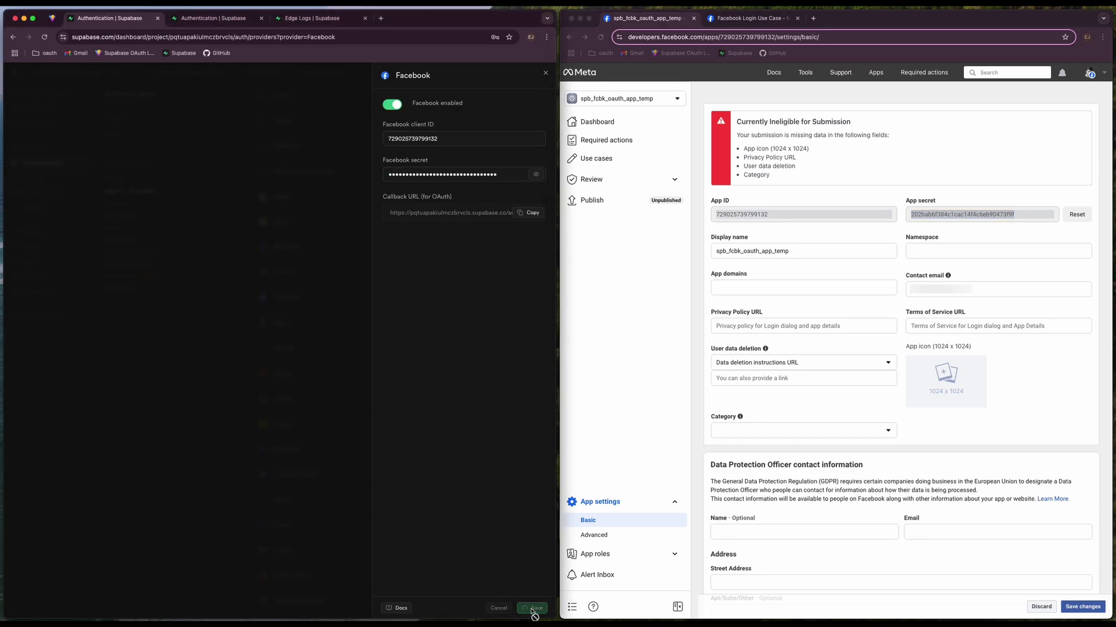
key(ctrl+Tab)
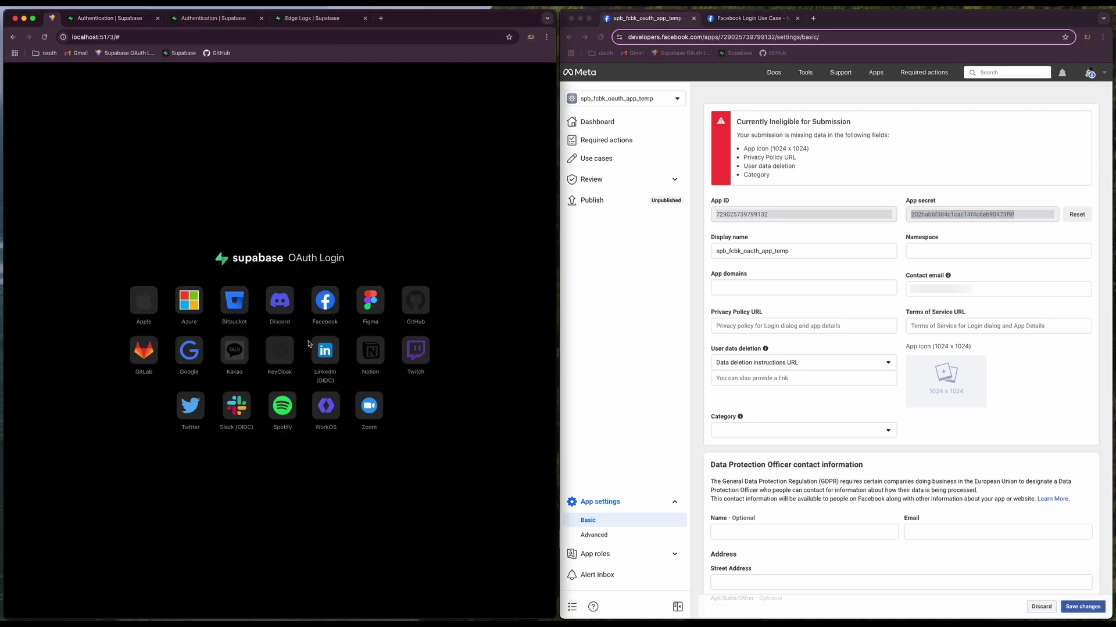
click(321, 319)
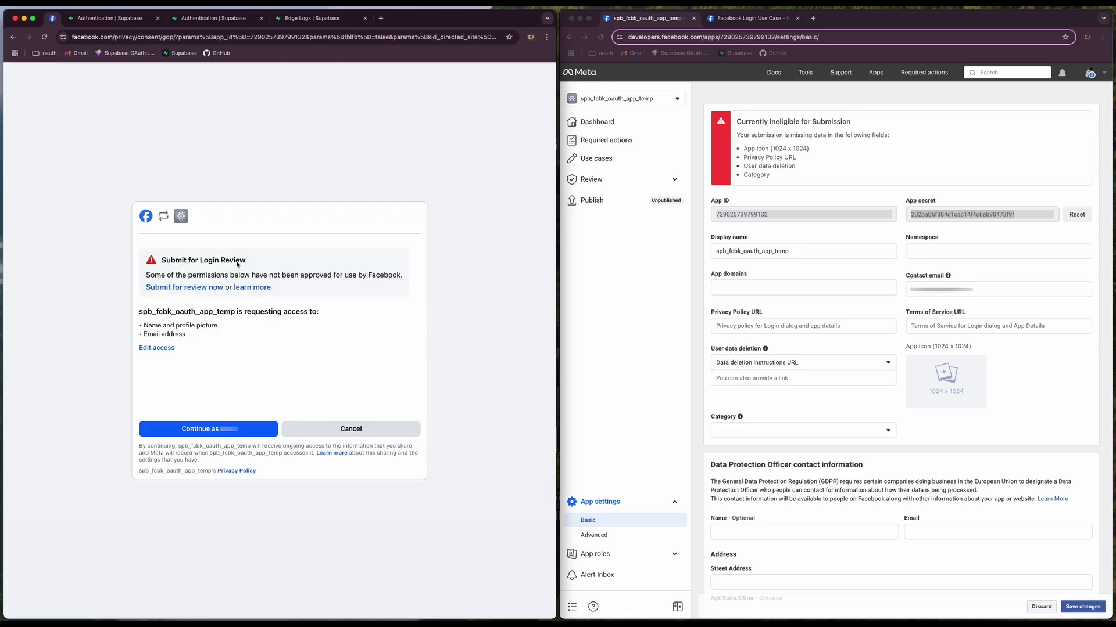
click(210, 429)
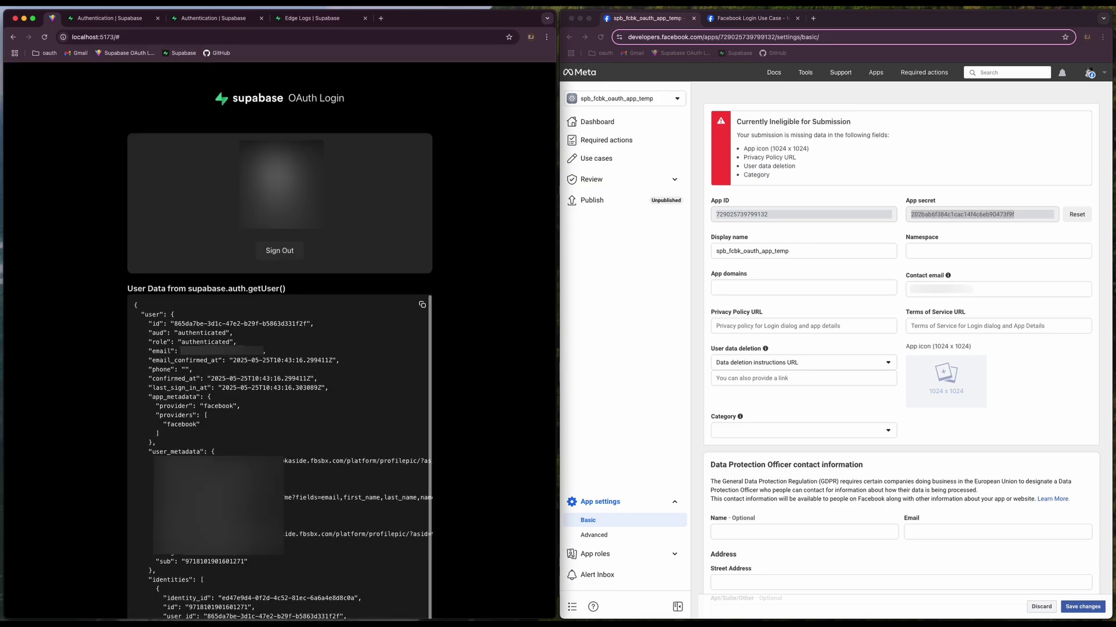
click(280, 250)
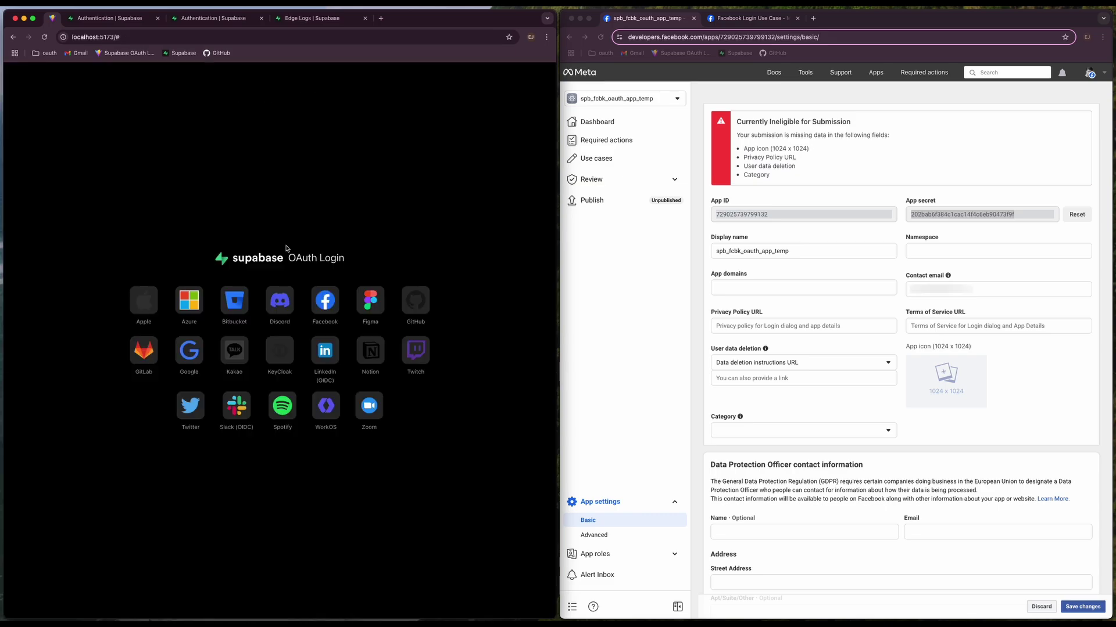
Start a new Meta app named spb_fcbk_oauth_app_temp2 from the app selector
click(630, 305)
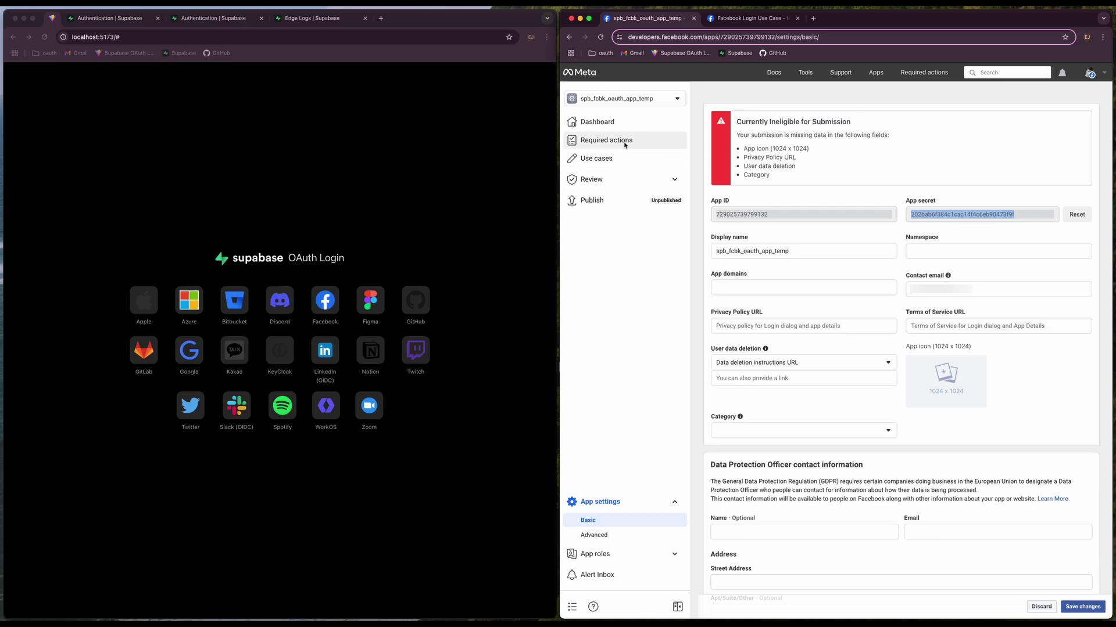
click(641, 98)
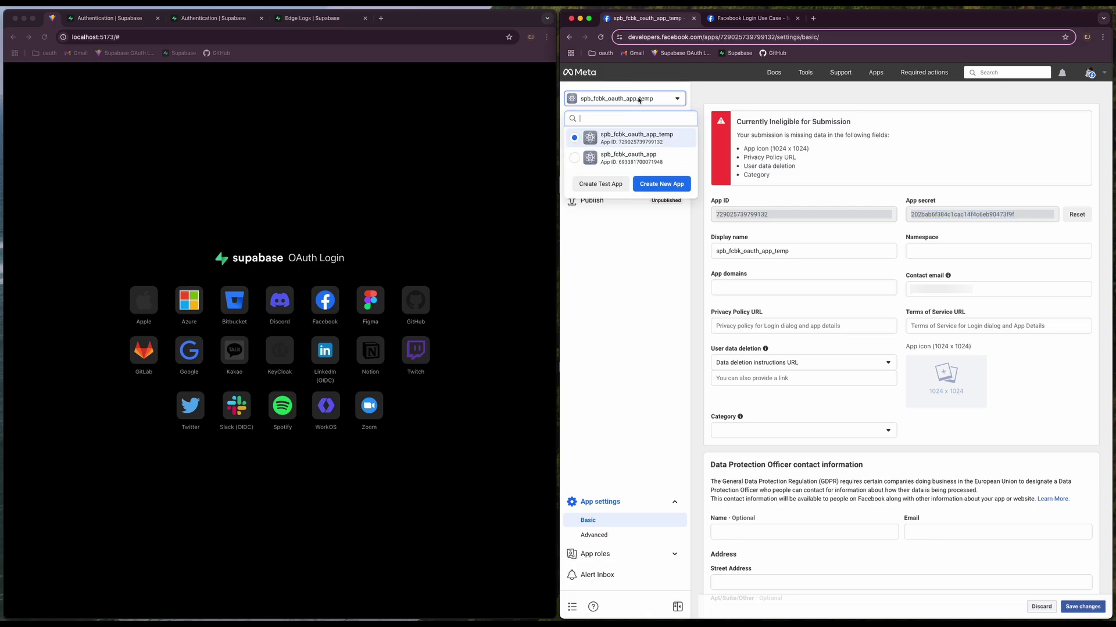
click(662, 184)
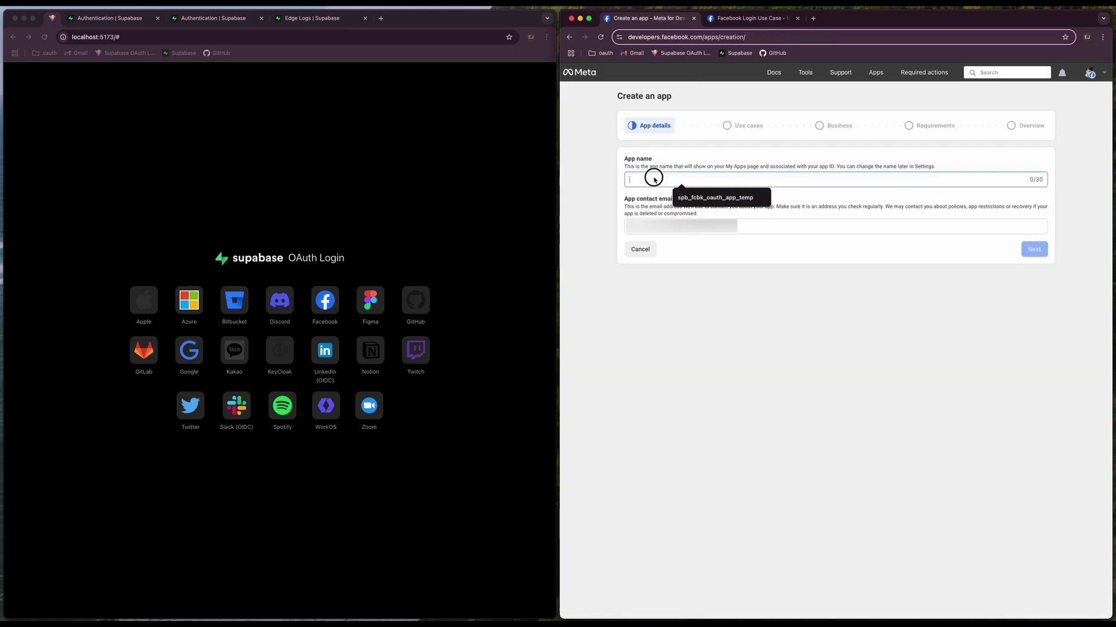
click(689, 194)
Pick the Other use case and Consumer app type, then create the app
click(1034, 249)
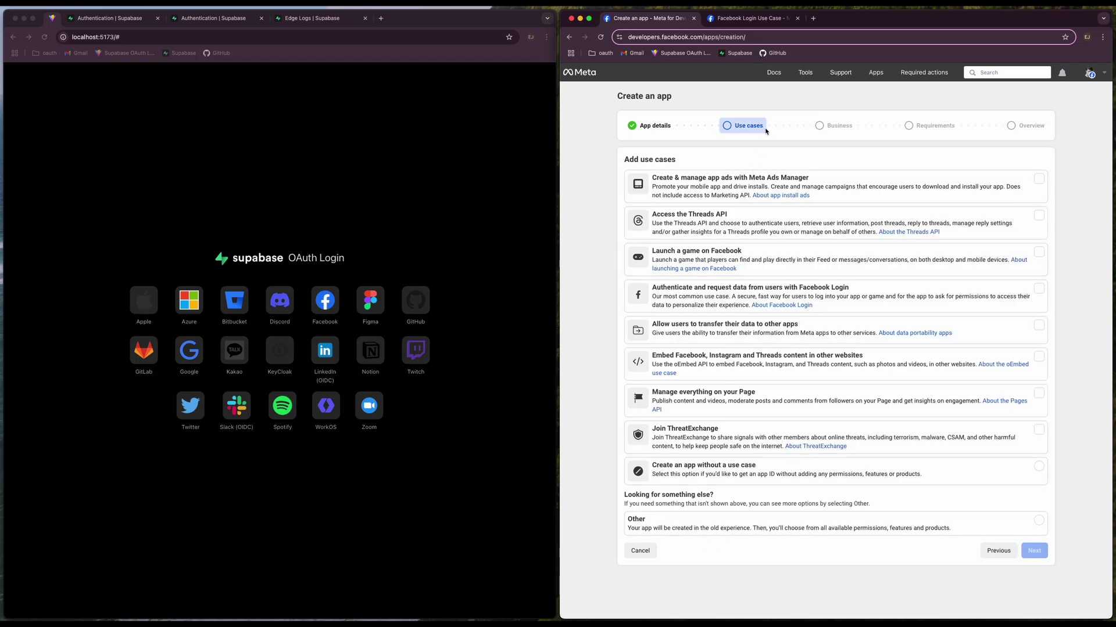
click(672, 525)
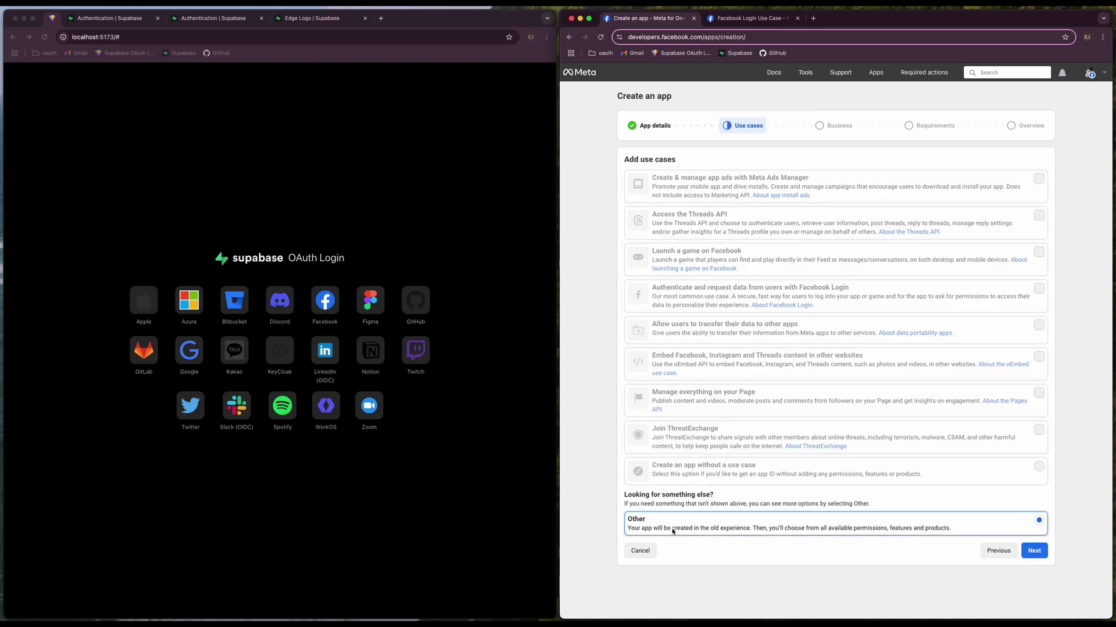
click(1034, 550)
click(779, 194)
click(1030, 234)
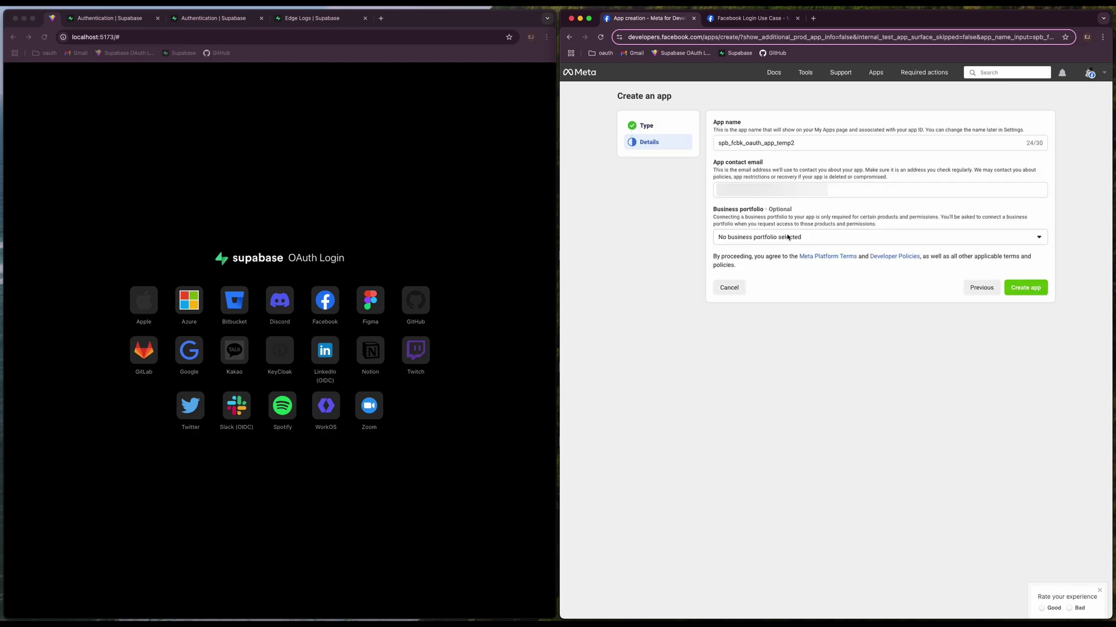
click(1036, 290)
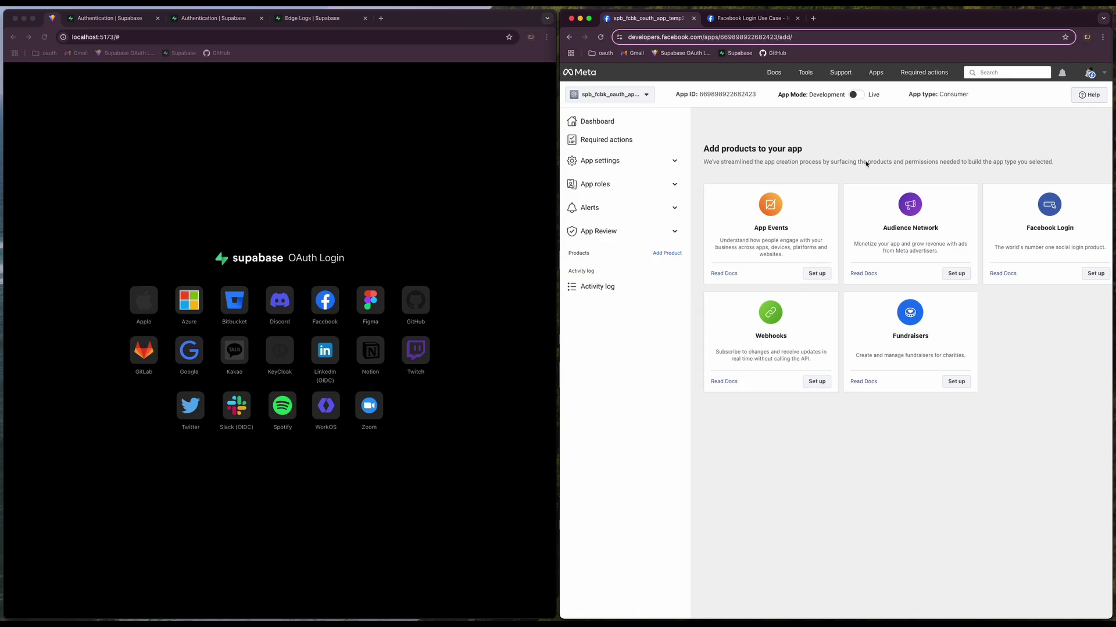
Add Facebook Login to the new app and save Supabase's callback as its redirect URI
click(1096, 274)
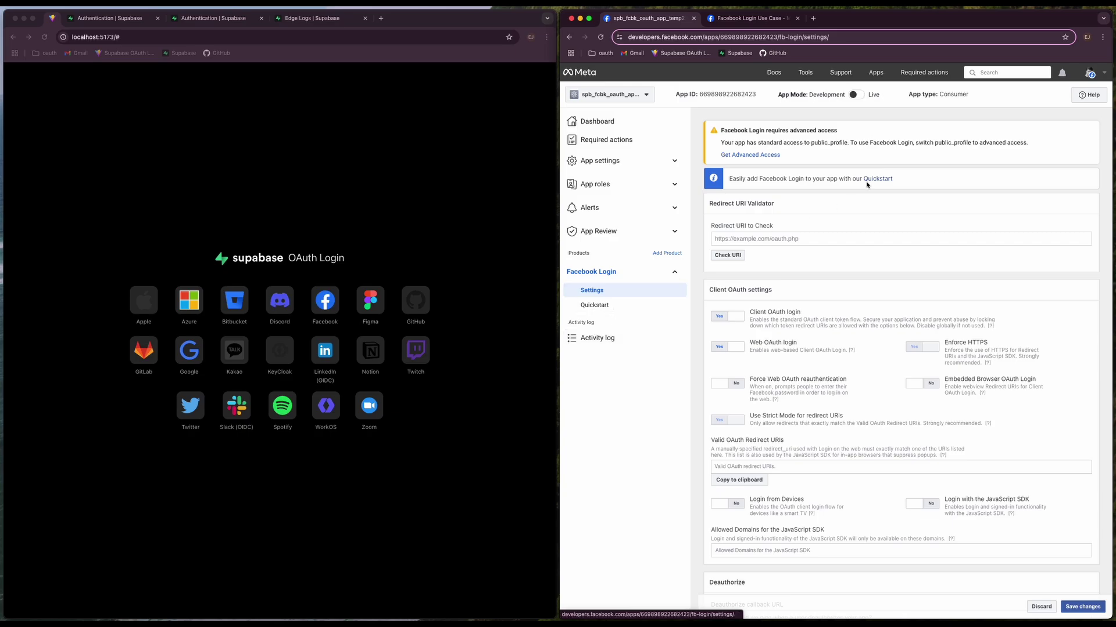
click(105, 16)
click(318, 298)
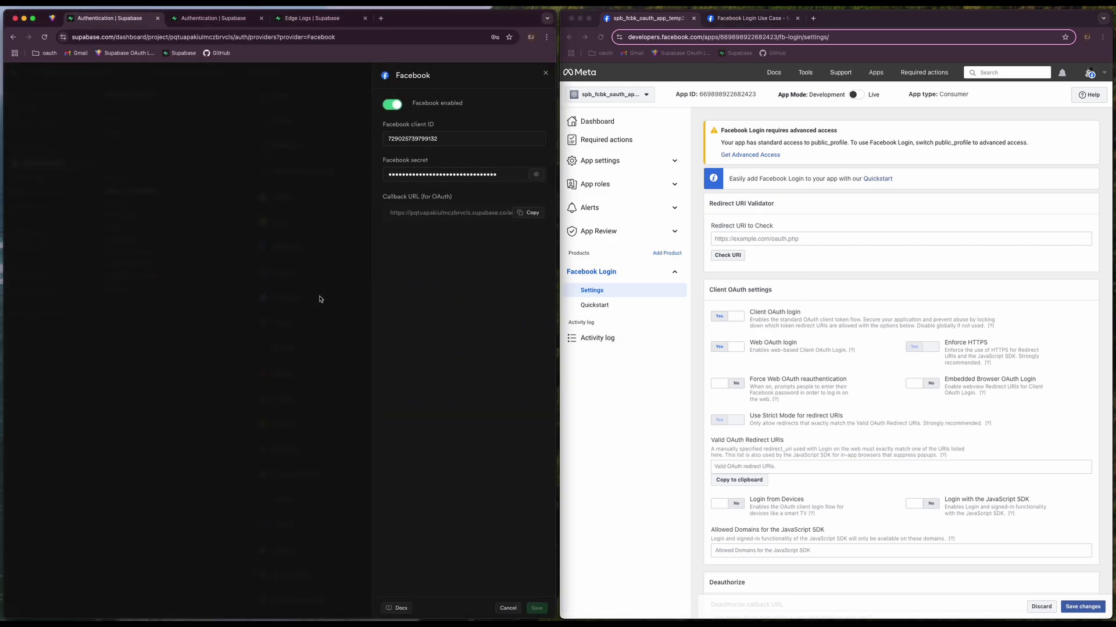
click(528, 214)
click(752, 468)
key(ctrl+v)
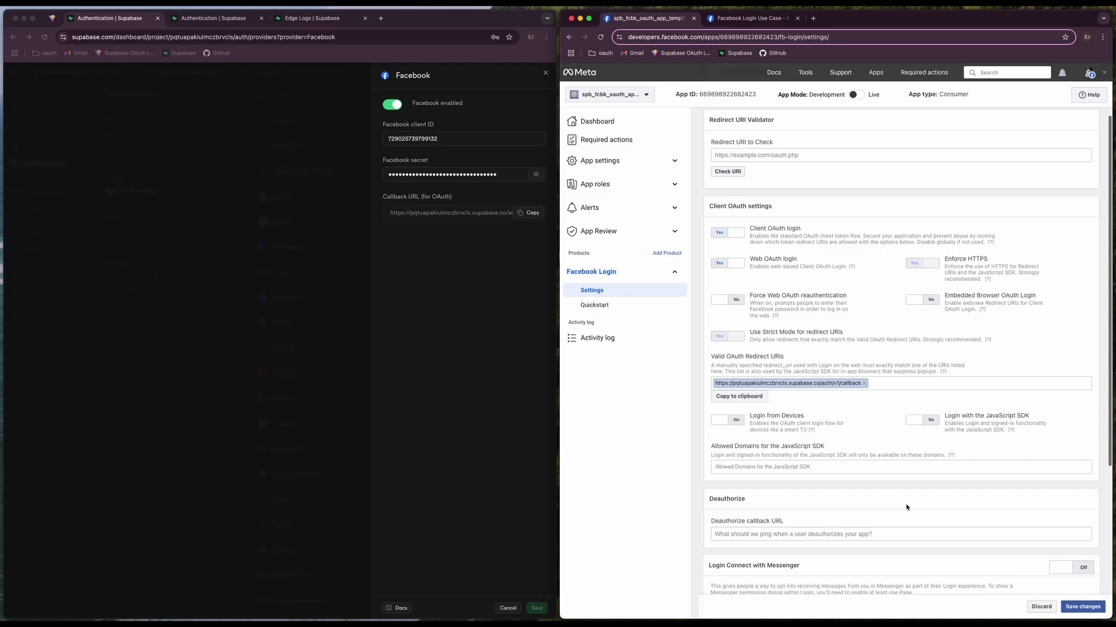
click(592, 165)
click(590, 181)
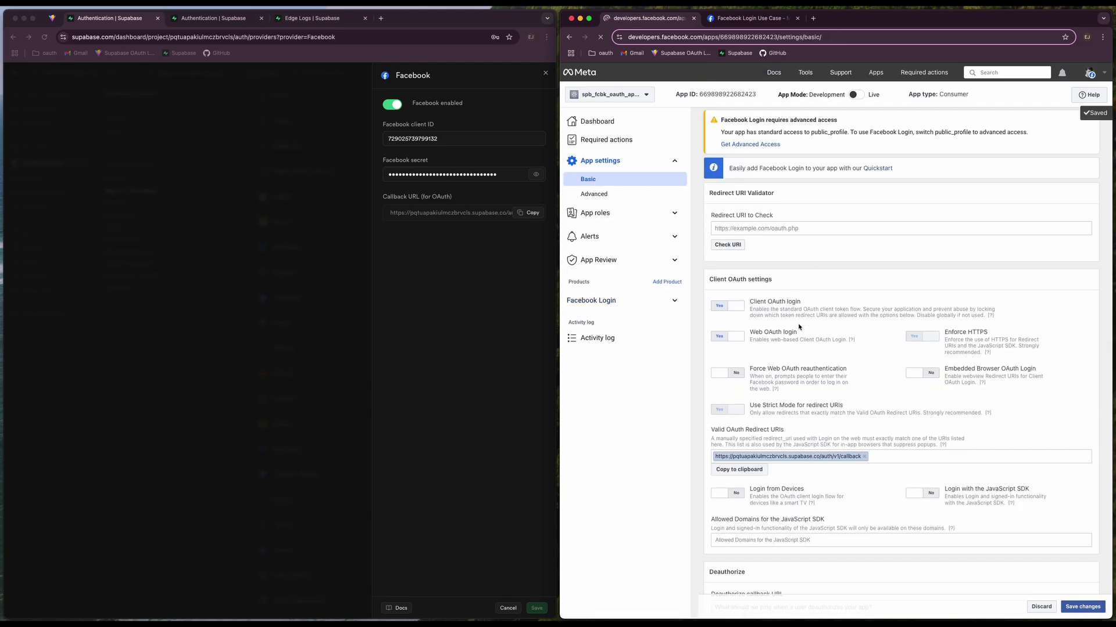
double_click(741, 149)
key(super+c)
key(super+grave)
key(super+a)
key(super+v)
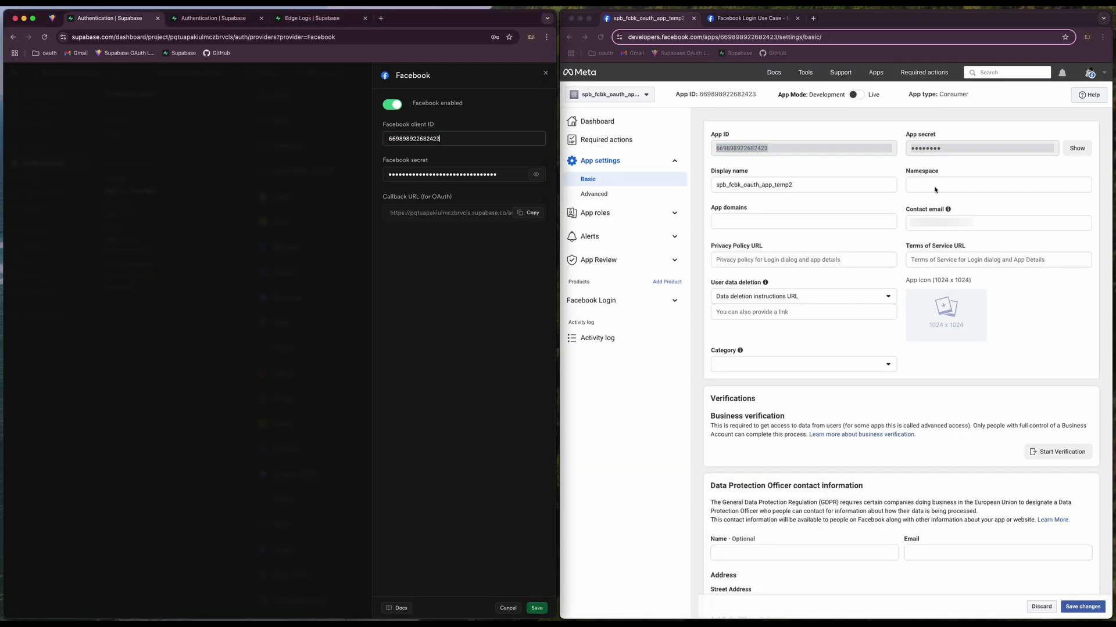
key(super+grave)
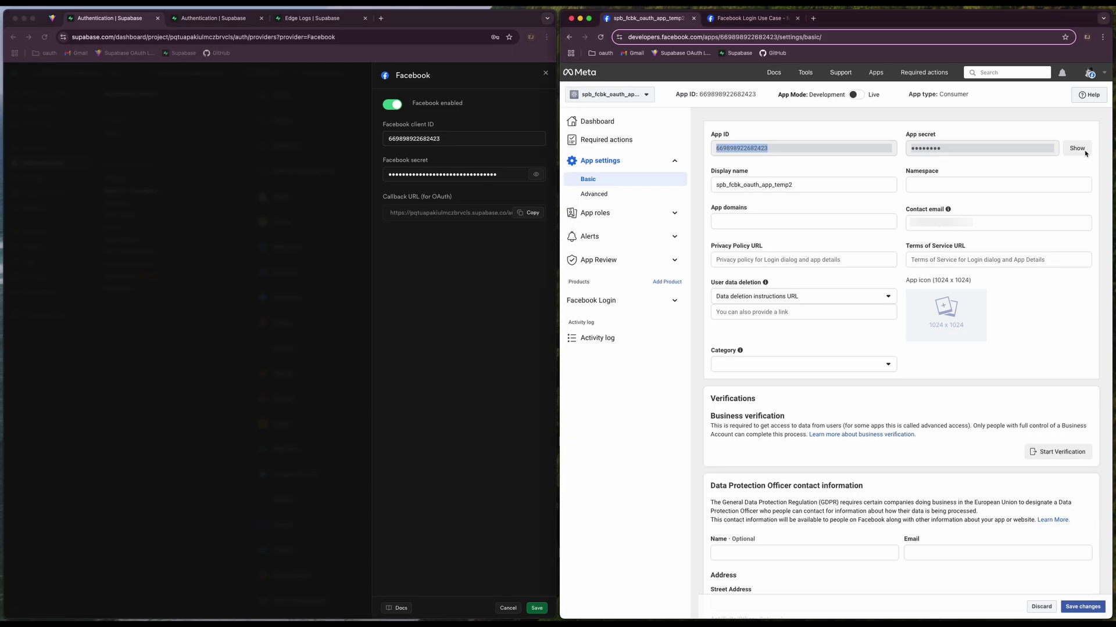
Replace the Facebook secret with the new app's secret and save
click(1077, 149)
double_click(944, 148)
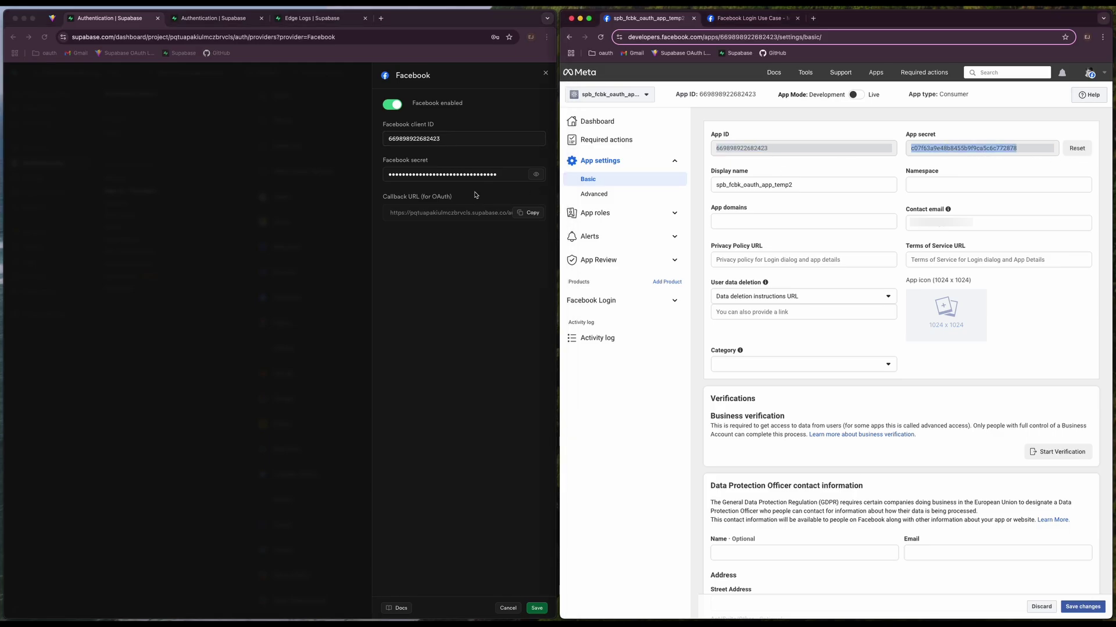
key(super+c)
click(443, 174)
key(super+a)
key(super+v)
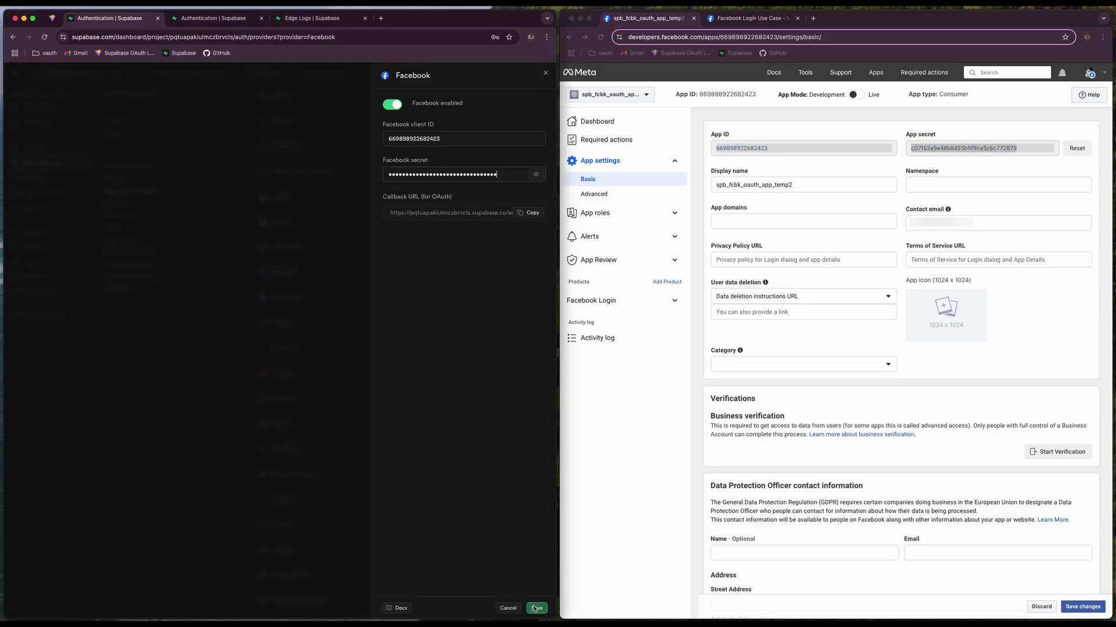
click(536, 608)
click(125, 52)
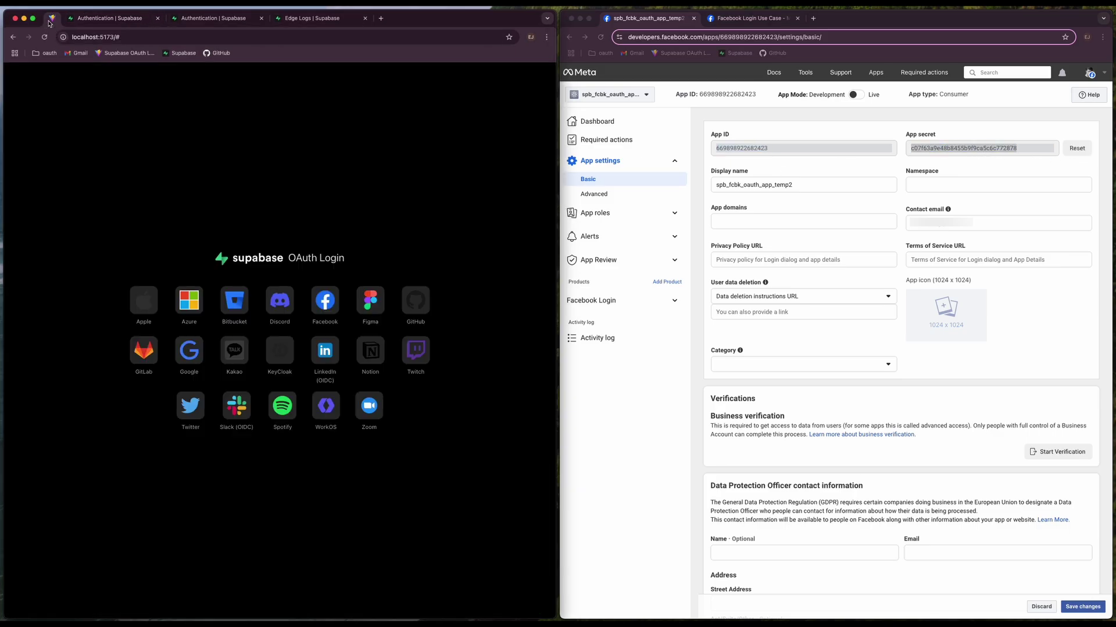
click(324, 301)
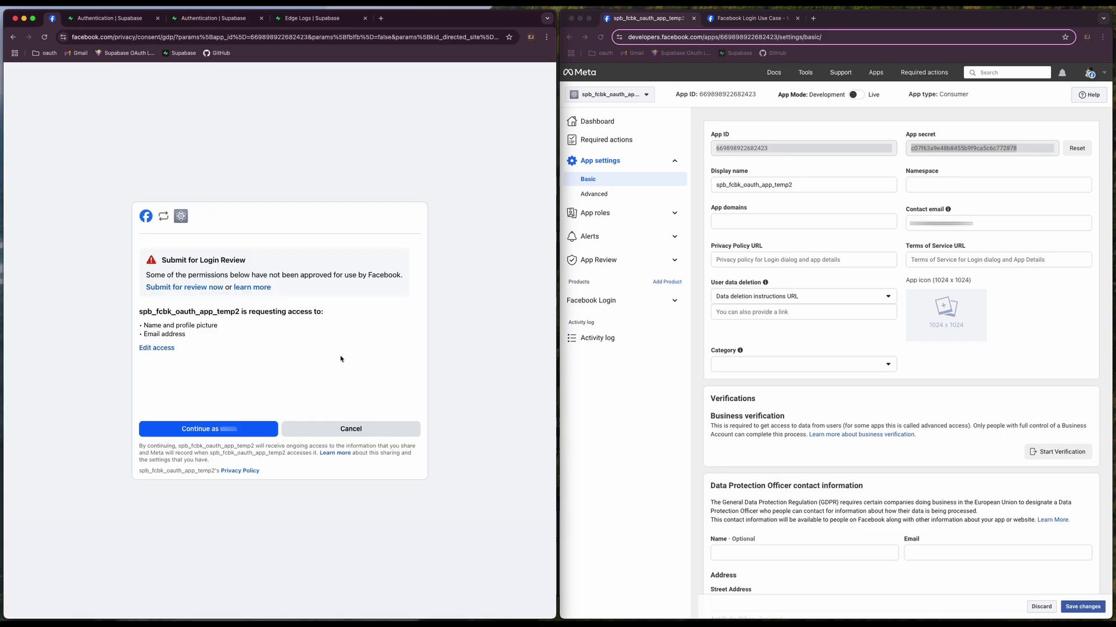
drag(240, 312, 138, 312)
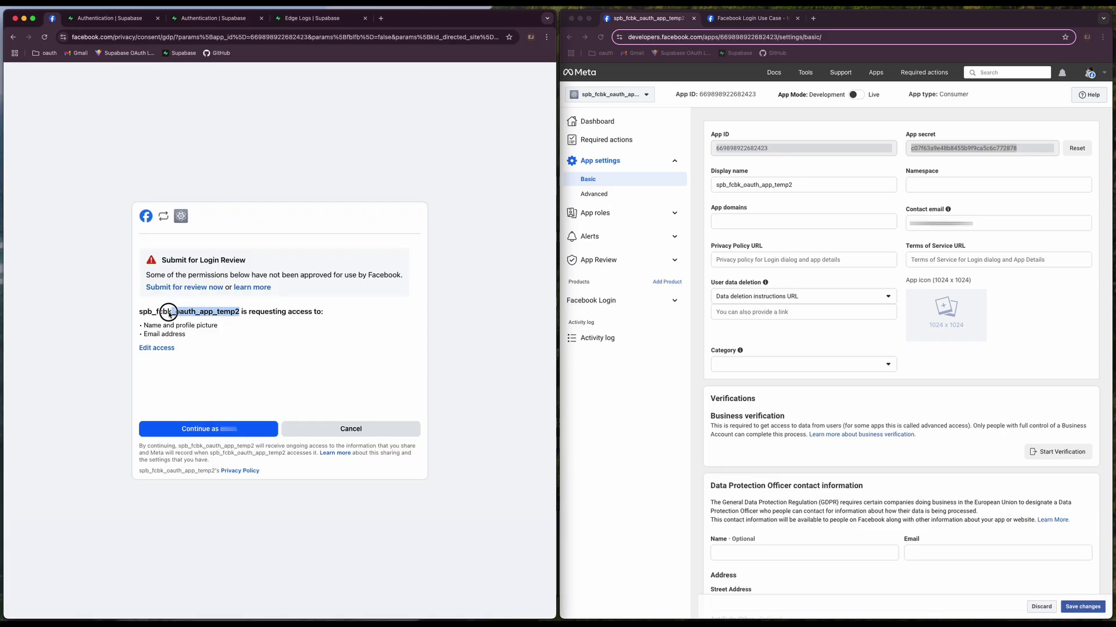
click(229, 432)
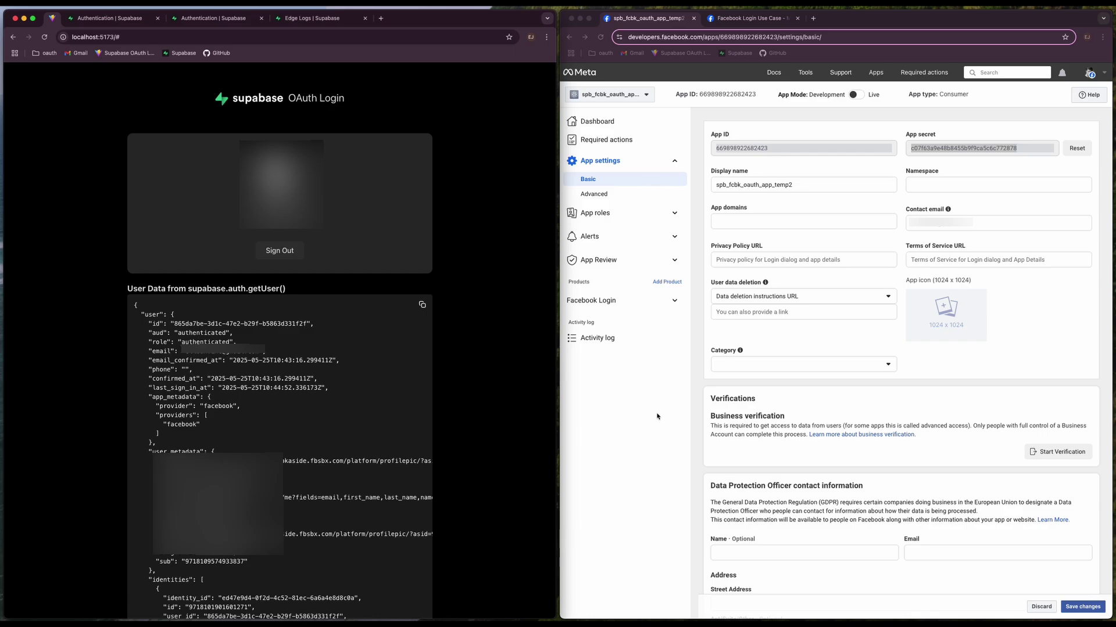
click(280, 249)
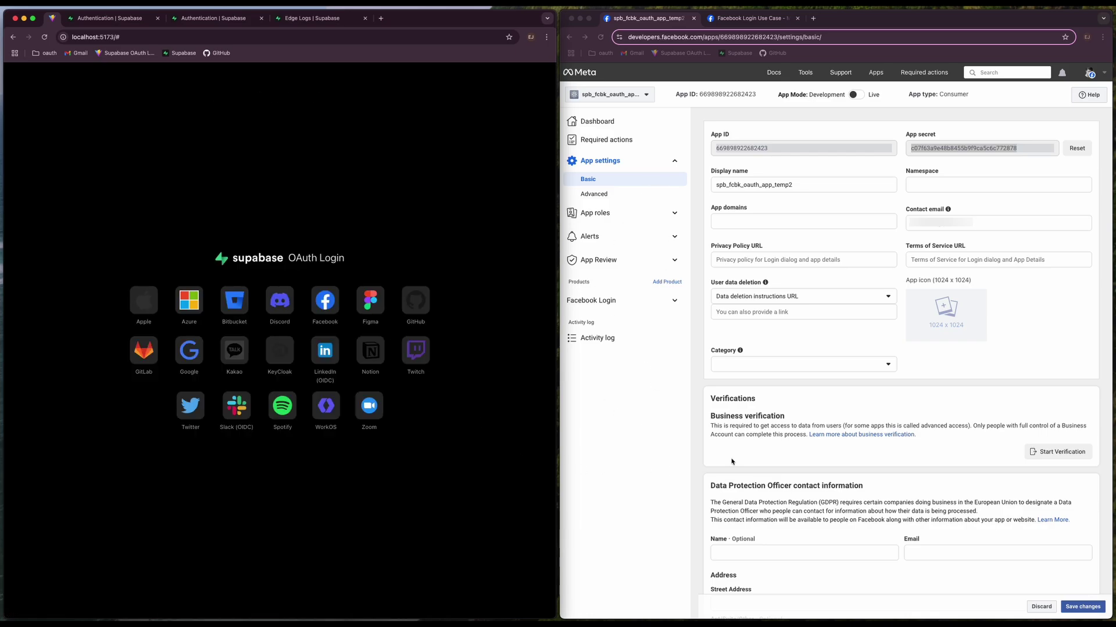